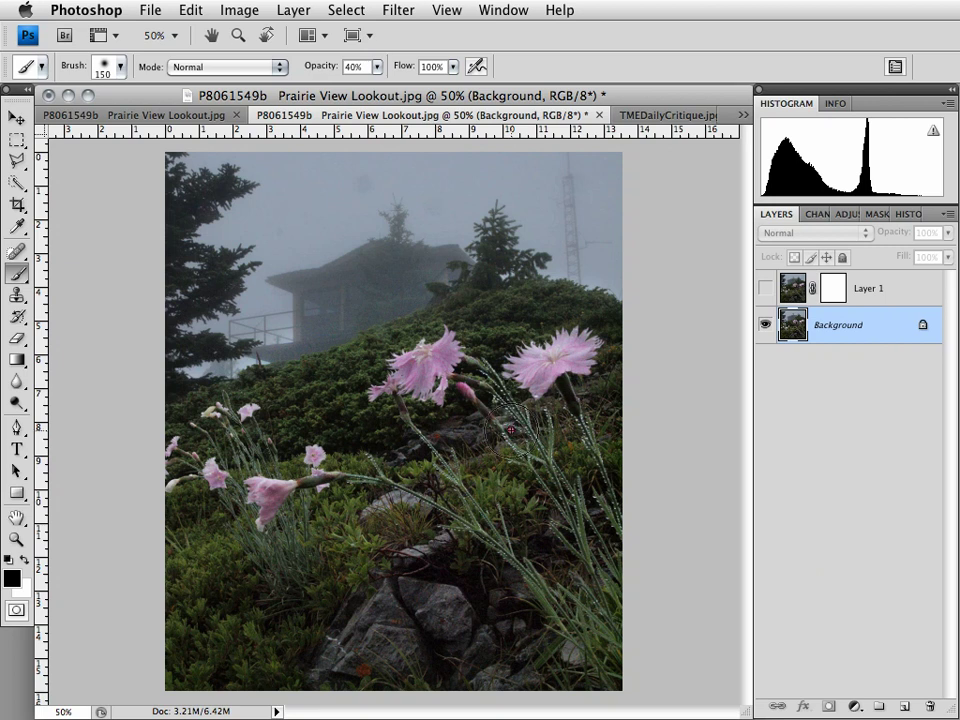
# Step: Set the brush opacity to 99% and reduce the brush size to 50 px
pyautogui.press('9')
pyautogui.press('9')
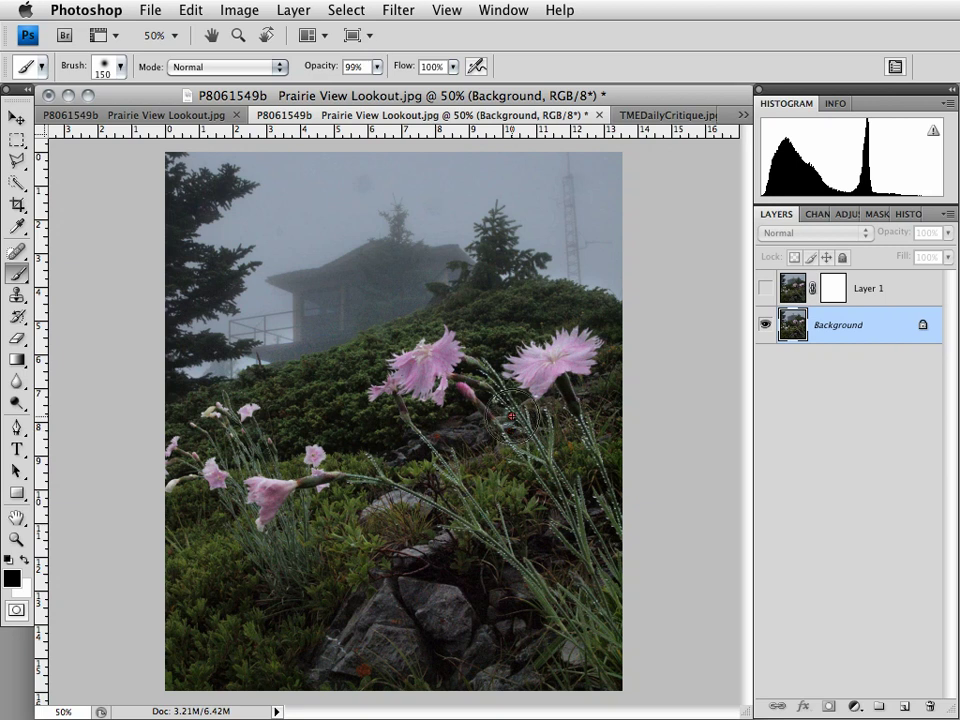
pyautogui.press('[')
pyautogui.press('[')
pyautogui.press('[')
pyautogui.press('[')
pyautogui.press('[')
pyautogui.press('[')
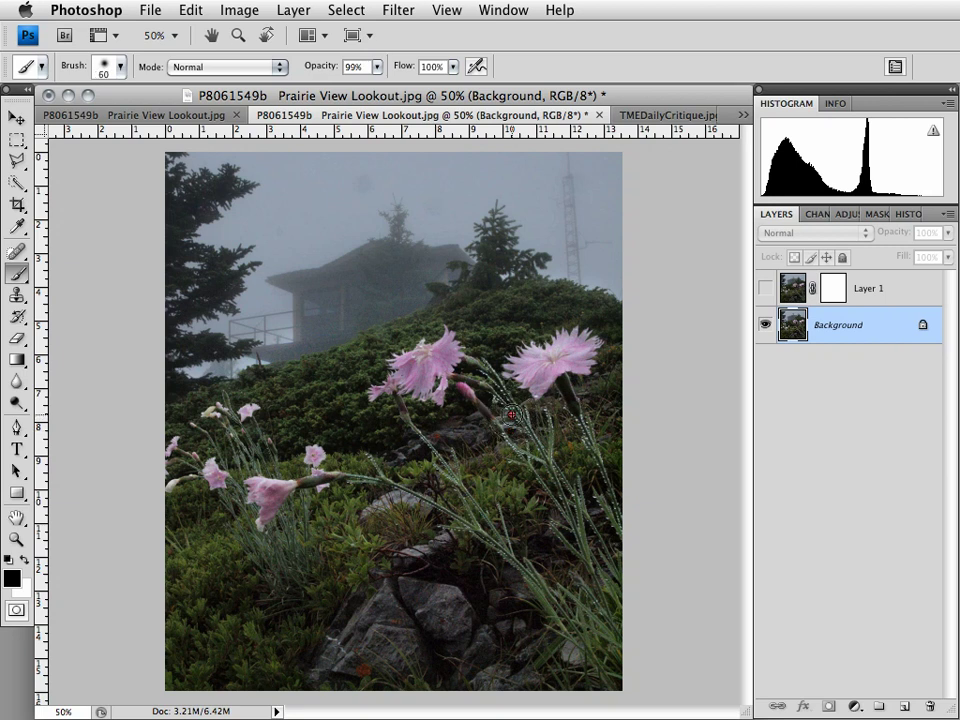
pyautogui.press('[')
# Step: Draw temporary red freehand lines across the foggy sky above the lookout and down the dew-covered flower stems
pyautogui.click(473, 302)
pyautogui.click(539, 198)
pyautogui.moveTo(539, 198); pyautogui.dragTo(305, 202)
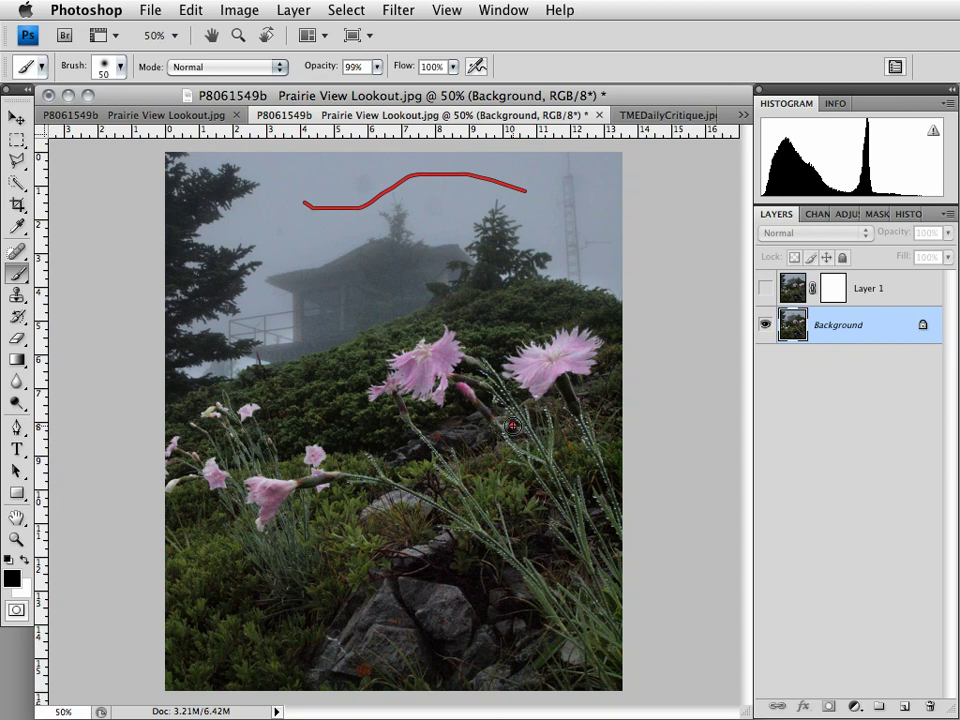
pyautogui.moveTo(514, 388); pyautogui.dragTo(580, 524)
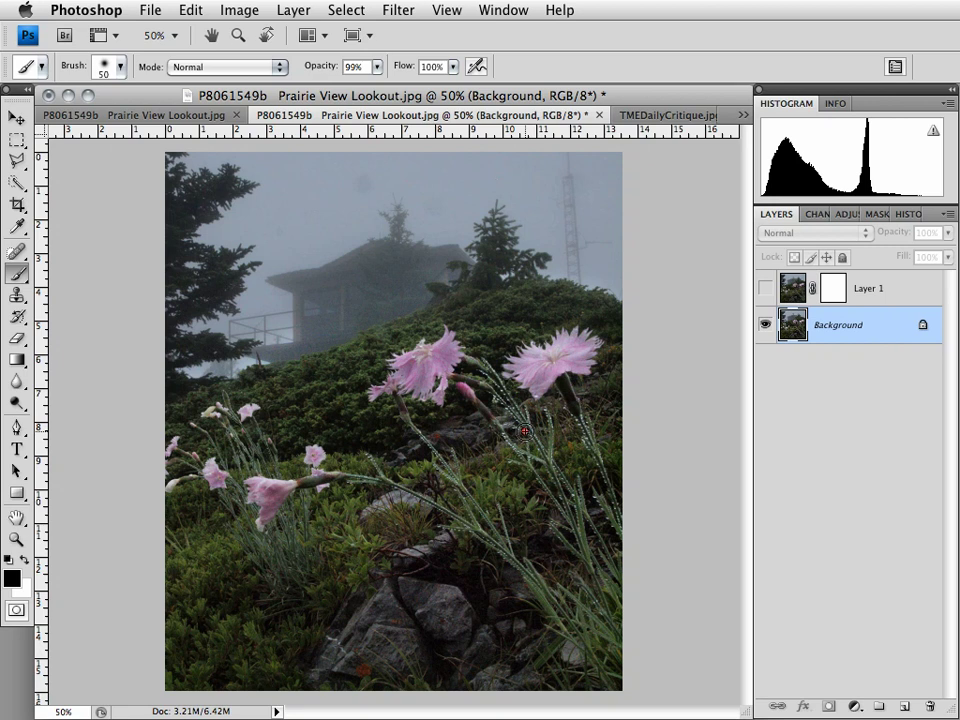
# Step: Handwrite "GM" in red on the empty canvas area beside the photo
pyautogui.click(657, 444)
pyautogui.moveTo(657, 444); pyautogui.dragTo(648, 438)
pyautogui.moveTo(672, 450)
pyautogui.mouseDown()
pyautogui.moveTo(679, 428)
pyautogui.moveTo(713, 456)
pyautogui.mouseUp()
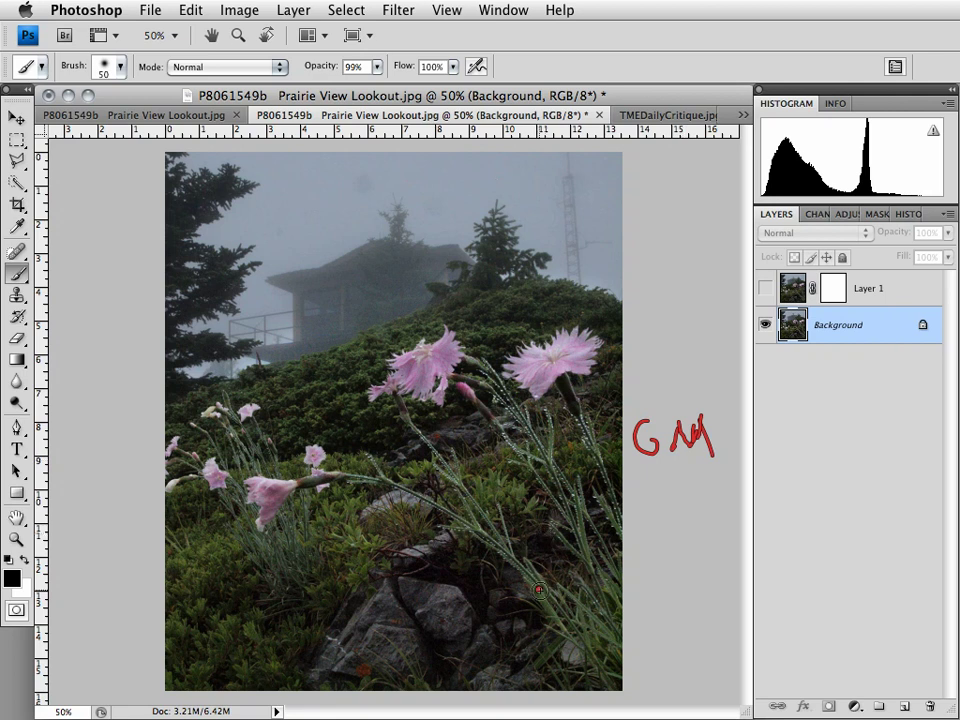
# Step: Mark the long stem, the large right-hand flower, both tree edges and the lookout roof with red freehand lines, undoing a stray dot
pyautogui.moveTo(549, 608)
pyautogui.mouseDown()
pyautogui.moveTo(414, 484)
pyautogui.moveTo(313, 478)
pyautogui.mouseUp()
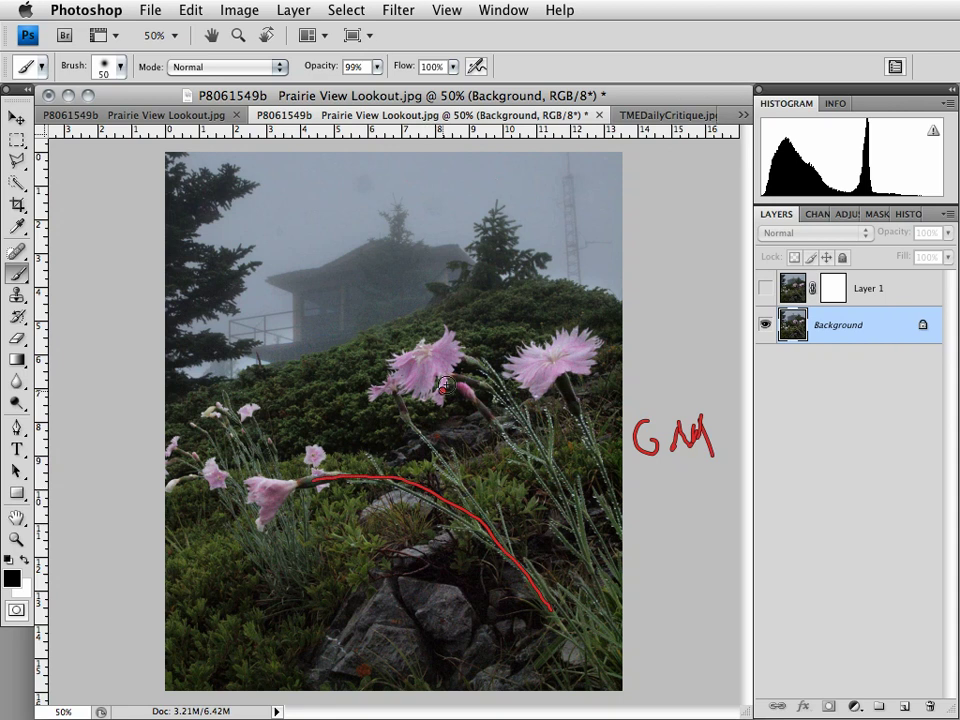
pyautogui.moveTo(599, 327)
pyautogui.mouseDown()
pyautogui.moveTo(512, 337)
pyautogui.moveTo(600, 344)
pyautogui.mouseUp()
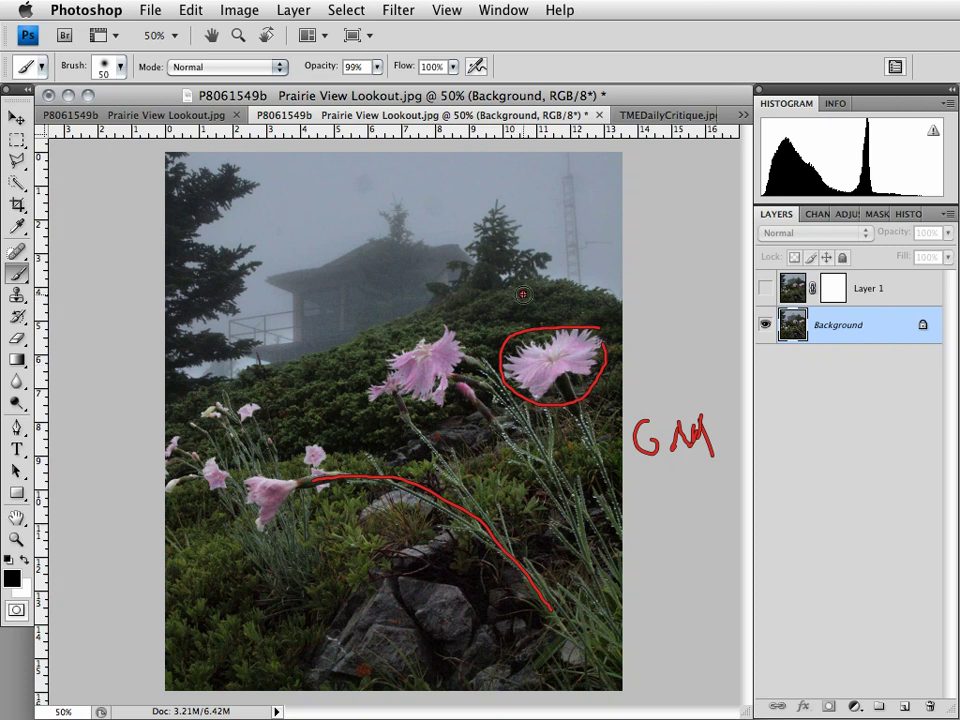
pyautogui.moveTo(548, 273); pyautogui.dragTo(487, 219)
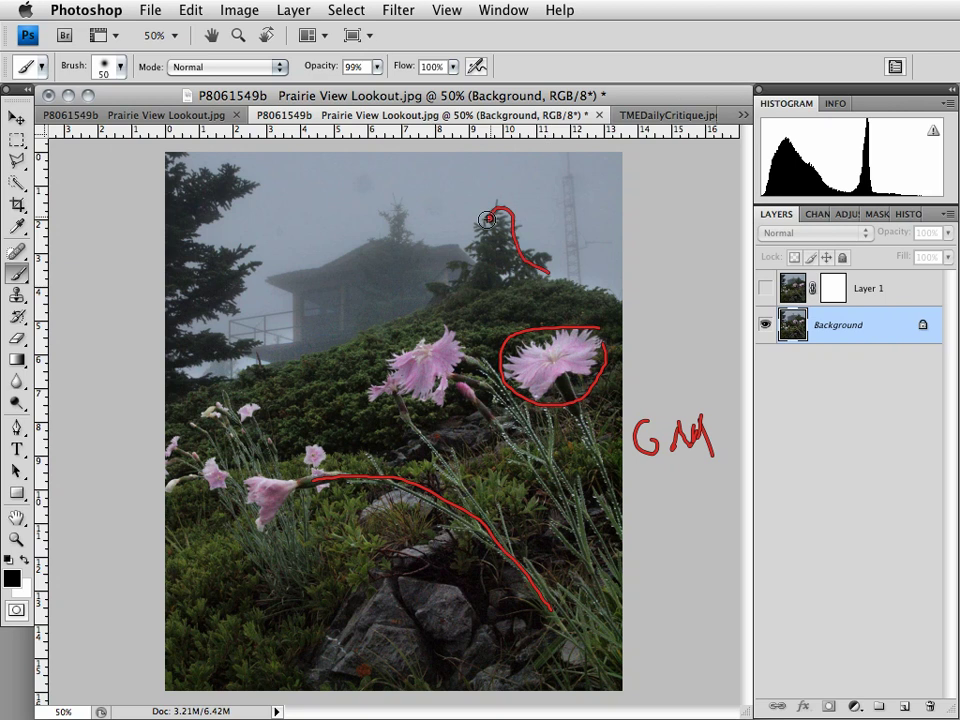
pyautogui.moveTo(196, 350)
pyautogui.mouseDown()
pyautogui.moveTo(250, 266)
pyautogui.moveTo(250, 188)
pyautogui.mouseUp()
pyautogui.moveTo(382, 236); pyautogui.dragTo(277, 279)
pyautogui.click(453, 385)
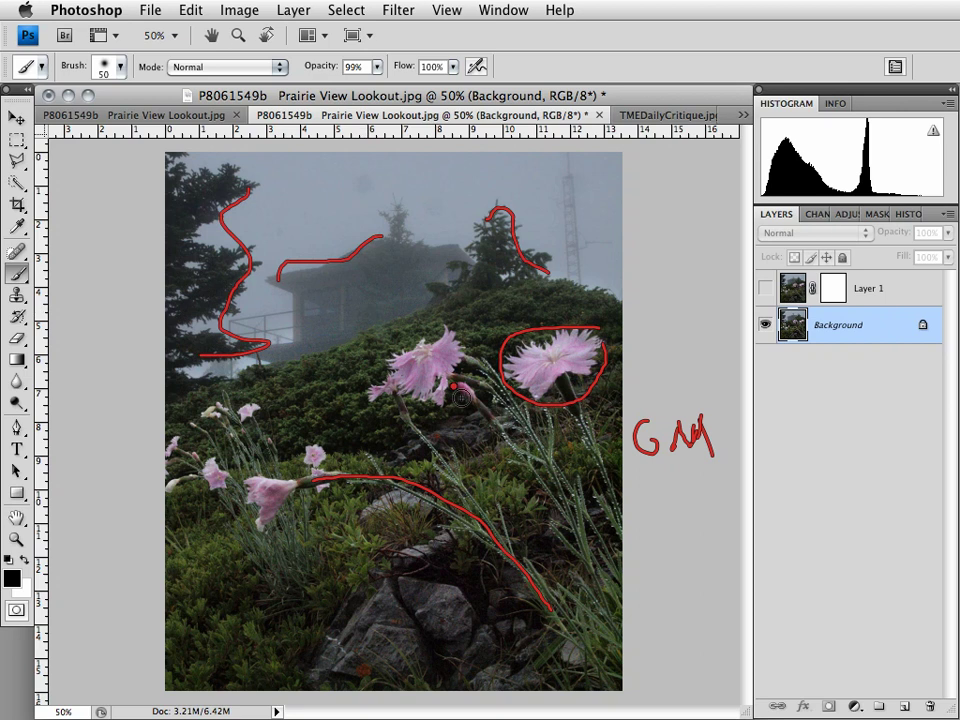
pyautogui.hotkey('ctrl', 'z')
# Step: Draw two sweeping red curves linking the pink flowers across the foreground and clear all the marks
pyautogui.moveTo(597, 353)
pyautogui.mouseDown()
pyautogui.moveTo(469, 345)
pyautogui.moveTo(262, 467)
pyautogui.mouseUp()
pyautogui.moveTo(219, 410)
pyautogui.mouseDown()
pyautogui.moveTo(316, 482)
pyautogui.moveTo(594, 341)
pyautogui.mouseUp()
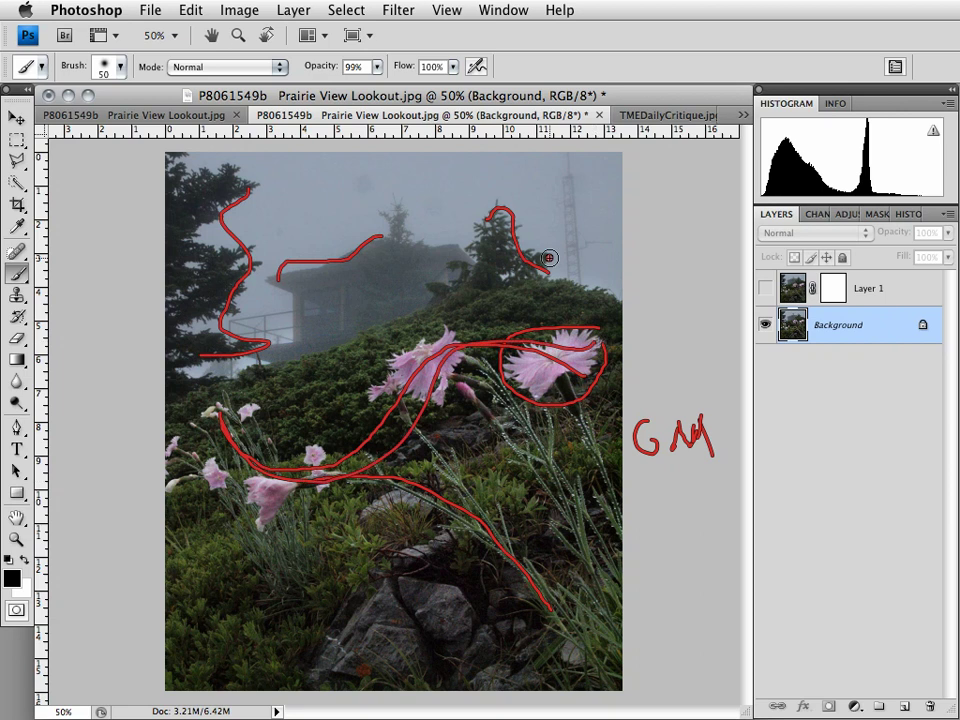
pyautogui.press('F12')
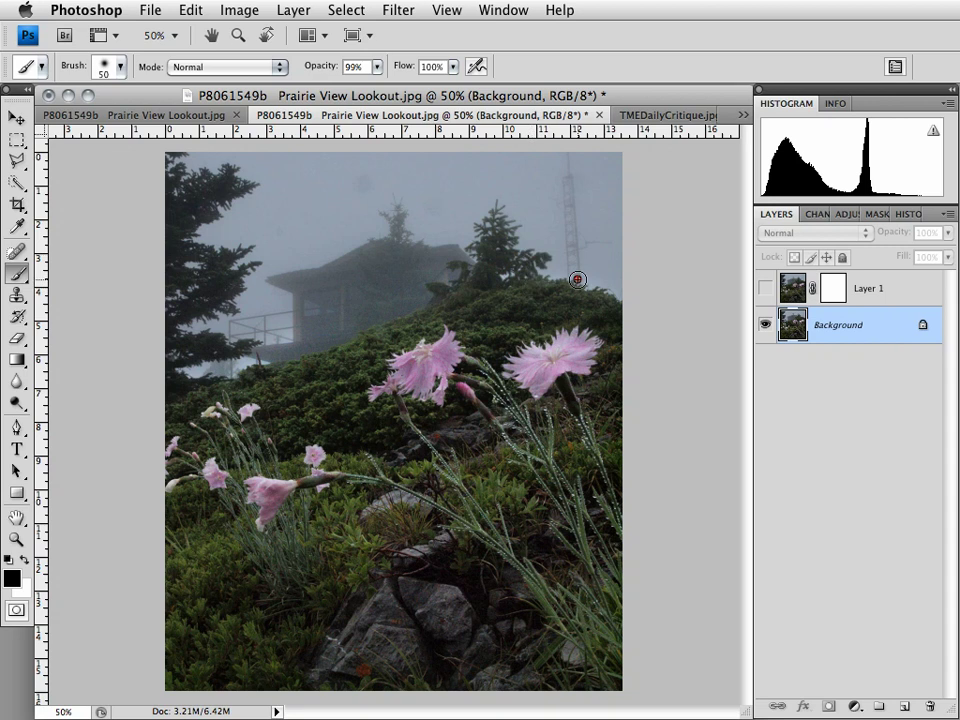
# Step: Trace the radio tower with a red line and undo the mark
pyautogui.moveTo(577, 279)
pyautogui.mouseDown()
pyautogui.moveTo(566, 164)
pyautogui.moveTo(573, 276)
pyautogui.moveTo(571, 221)
pyautogui.moveTo(572, 249)
pyautogui.mouseUp()
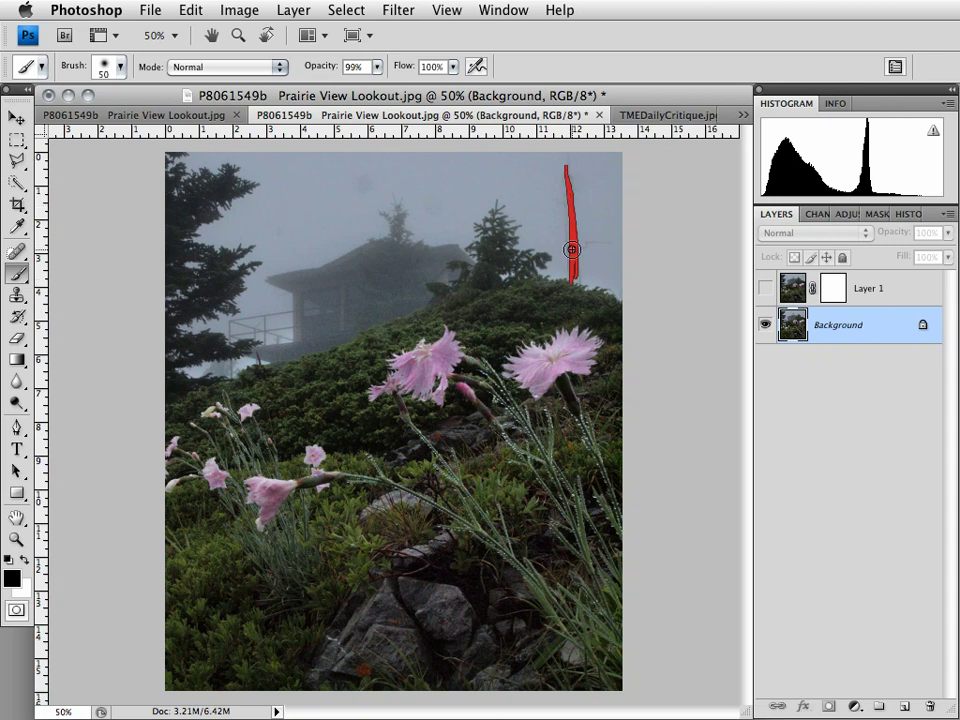
pyautogui.hotkey('ctrl', 'z')
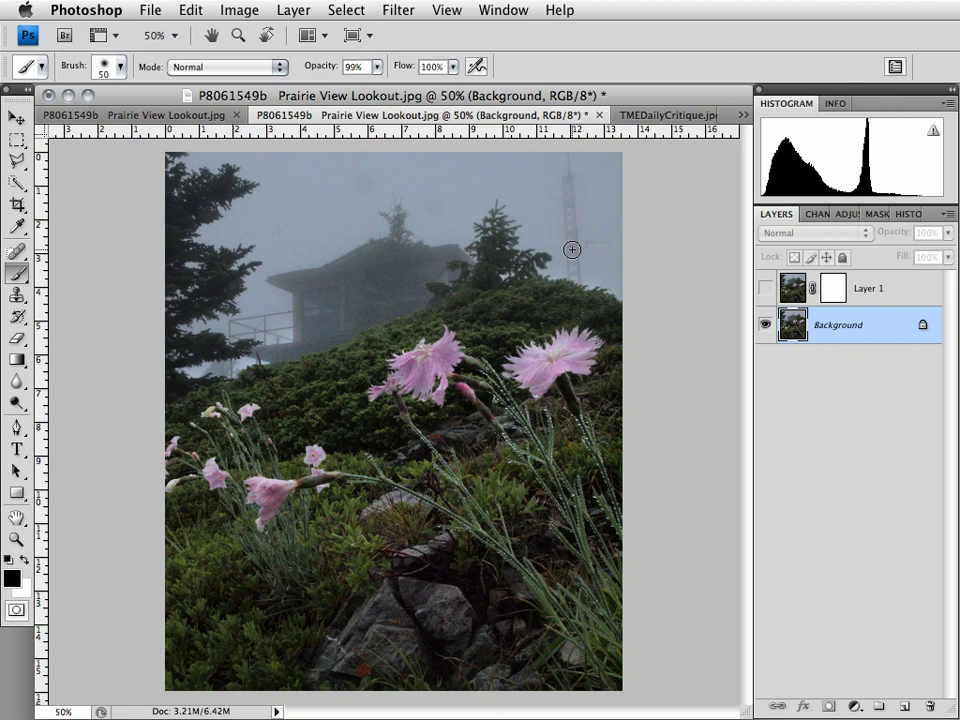
pyautogui.click(572, 249)
# Step: Draw short red horizontal lines in the sky above the lookout and across the foreground rocks
pyautogui.click(296, 394)
pyautogui.click(363, 234)
pyautogui.moveTo(333, 173); pyautogui.dragTo(437, 178)
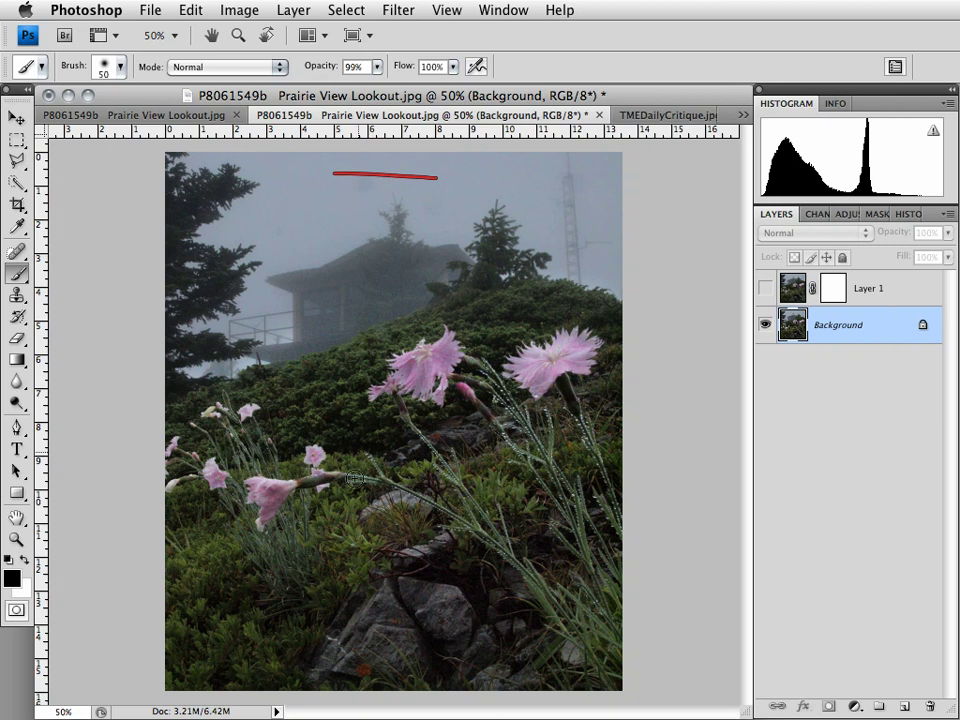
pyautogui.moveTo(339, 598); pyautogui.dragTo(418, 603)
# Step: Mark the edge of the large dark evergreen and the gap beside its branches, and clear the marks
pyautogui.click(324, 200)
pyautogui.click(417, 541)
pyautogui.click(243, 188)
pyautogui.moveTo(215, 180)
pyautogui.mouseDown()
pyautogui.moveTo(312, 450)
pyautogui.moveTo(278, 360)
pyautogui.mouseUp()
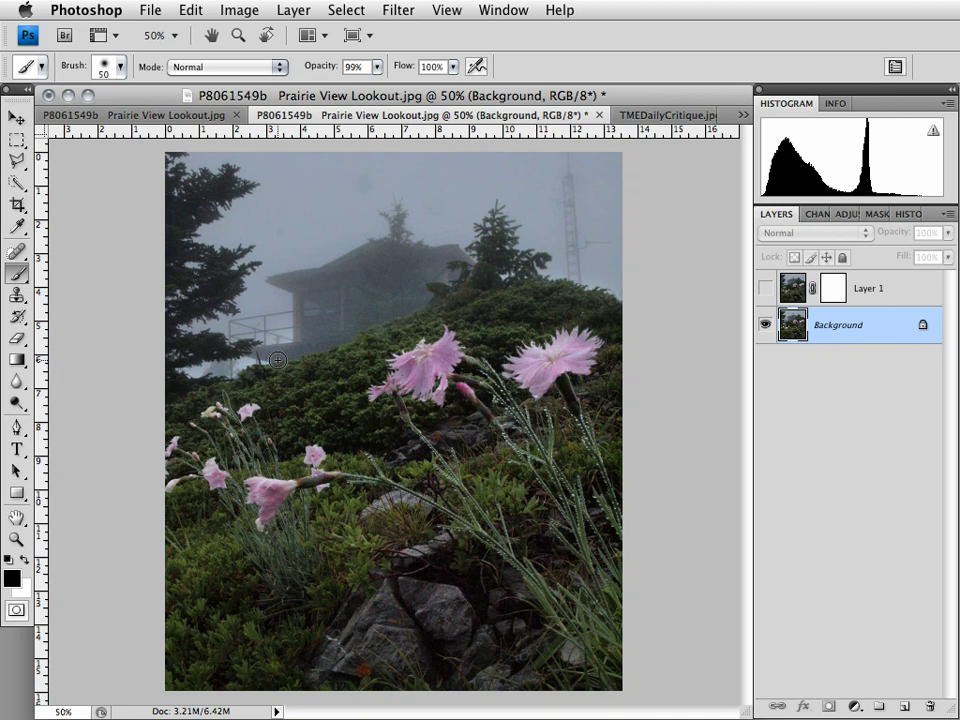
pyautogui.click(277, 360)
pyautogui.moveTo(248, 212); pyautogui.dragTo(280, 234)
pyautogui.moveTo(284, 222)
pyautogui.mouseDown()
pyautogui.moveTo(554, 229)
pyautogui.moveTo(287, 635)
pyautogui.moveTo(271, 263)
pyautogui.mouseUp()
pyautogui.press('Escape')
# Step: Outline the small evergreen's edge and zigzag along the large evergreen, joining the two with a red horizontal line
pyautogui.moveTo(554, 187)
pyautogui.mouseDown()
pyautogui.moveTo(538, 271)
pyautogui.moveTo(547, 274)
pyautogui.mouseUp()
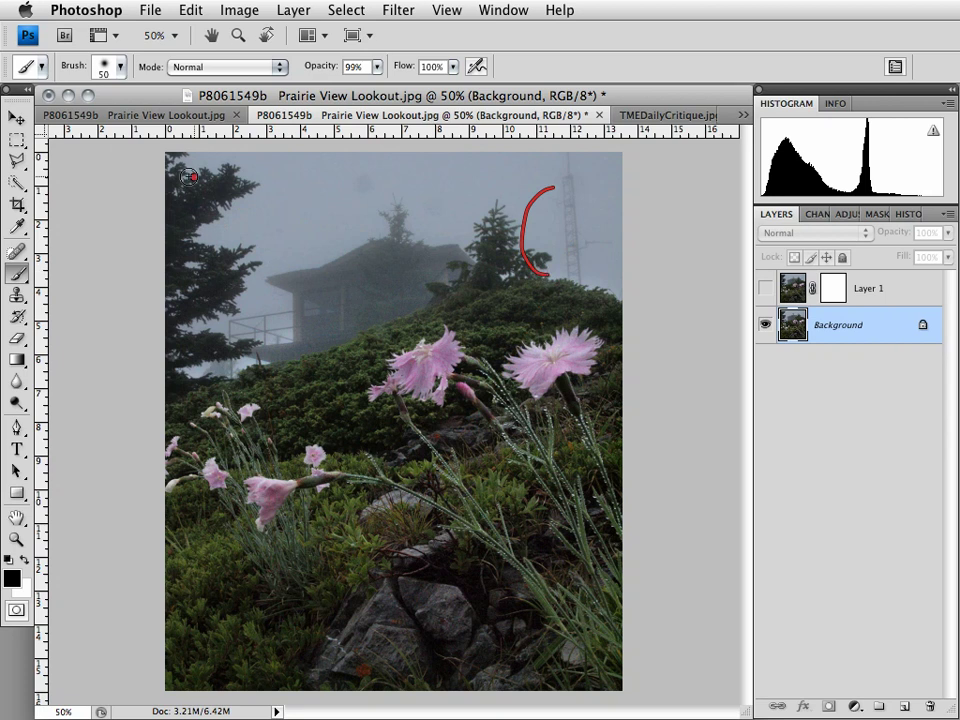
pyautogui.moveTo(189, 176)
pyautogui.mouseDown()
pyautogui.moveTo(250, 273)
pyautogui.moveTo(220, 365)
pyautogui.mouseUp()
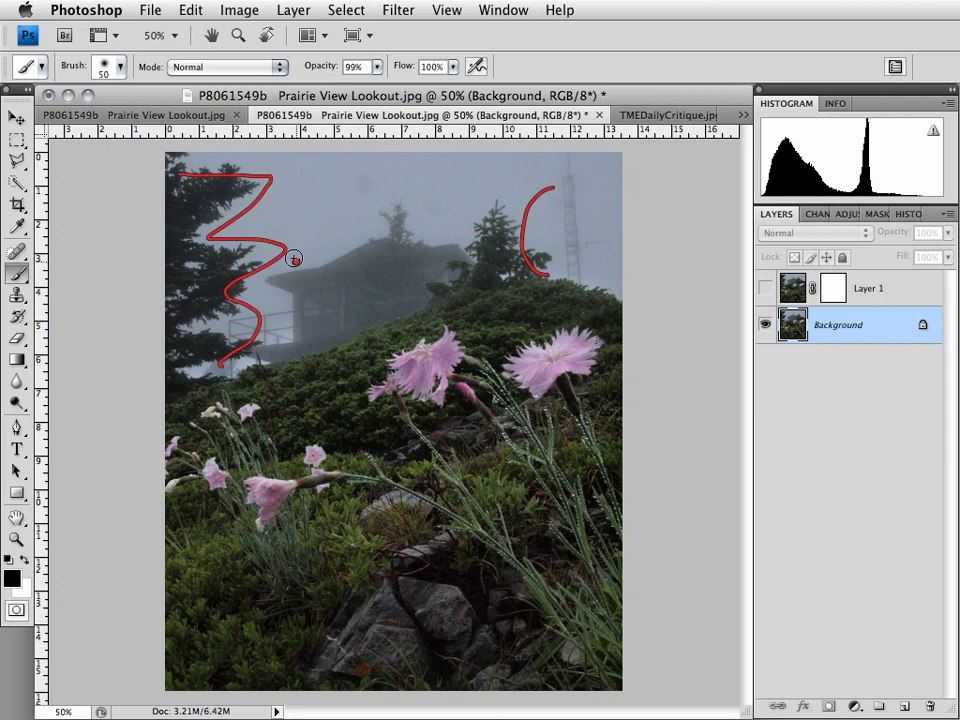
pyautogui.moveTo(243, 237); pyautogui.dragTo(480, 236)
pyautogui.click(560, 246)
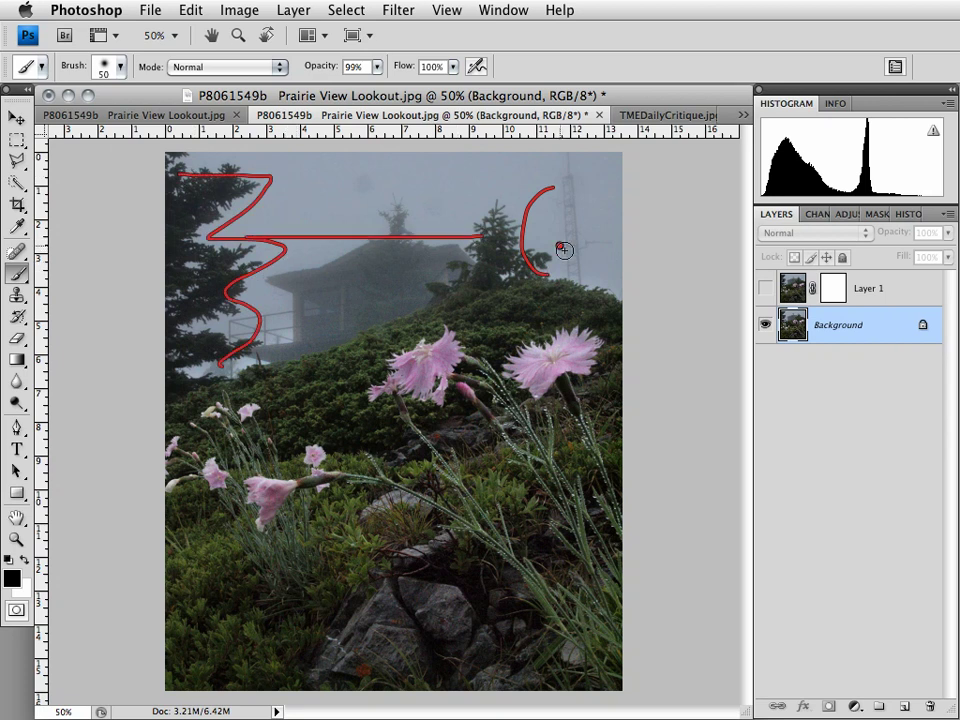
# Step: Trace the radio tower and loop red lines around it, with a short line beside the large evergreen
pyautogui.moveTo(575, 271); pyautogui.dragTo(569, 188)
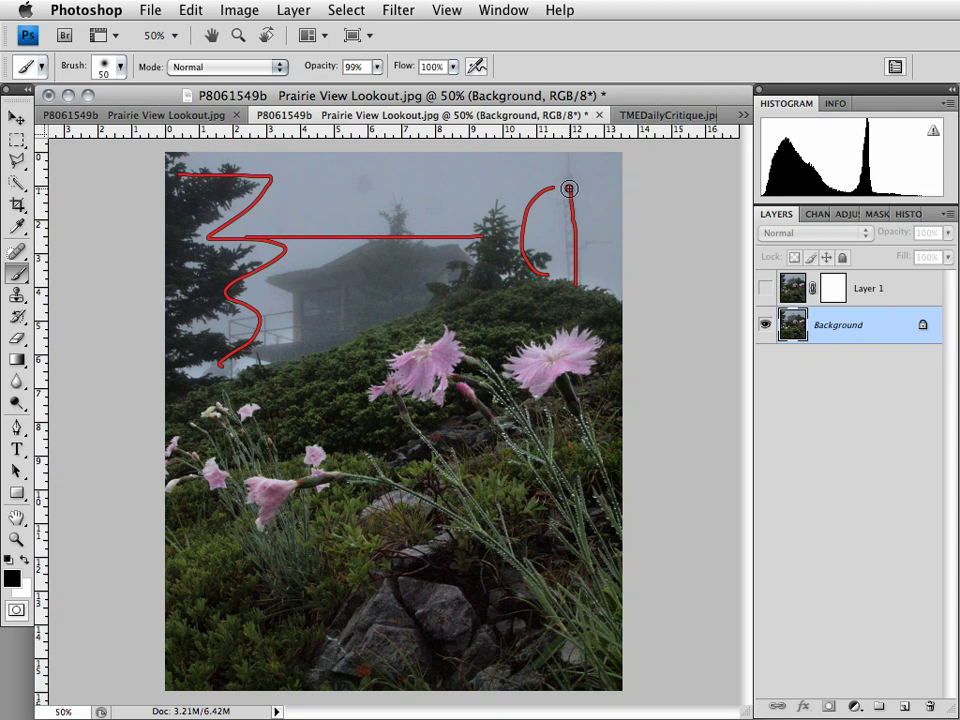
pyautogui.moveTo(248, 216); pyautogui.dragTo(318, 208)
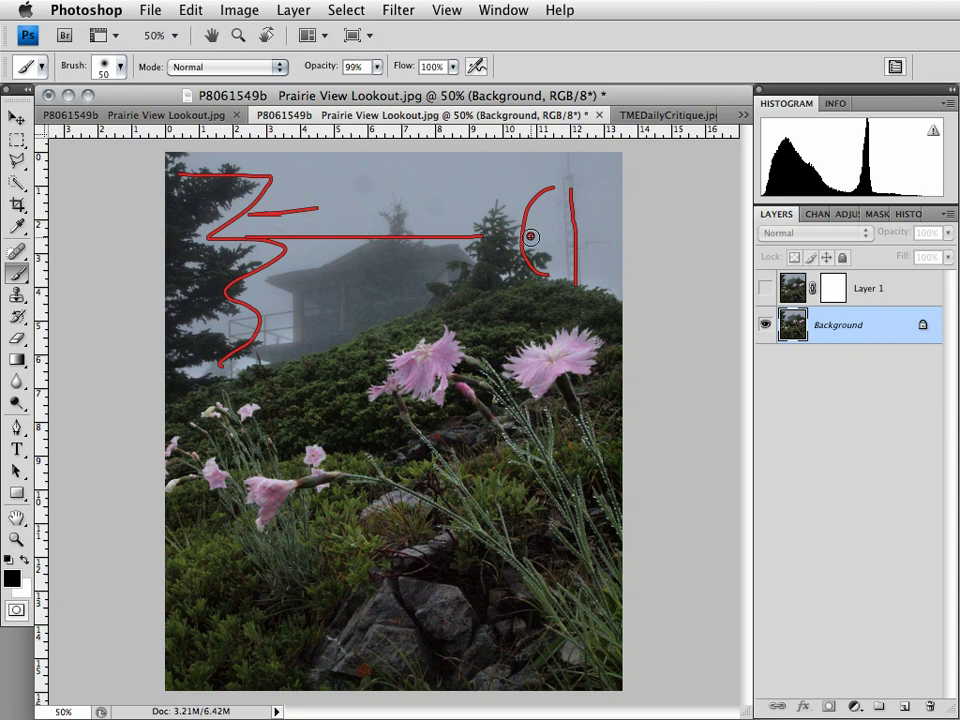
pyautogui.moveTo(537, 271)
pyautogui.mouseDown()
pyautogui.moveTo(547, 221)
pyautogui.moveTo(610, 281)
pyautogui.moveTo(570, 153)
pyautogui.mouseUp()
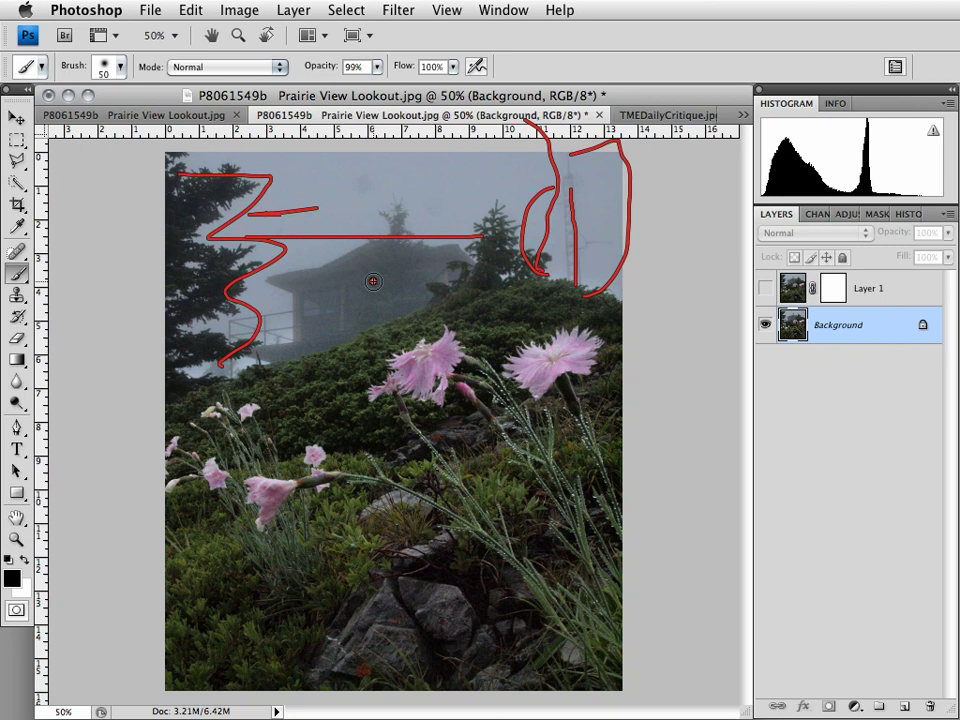
pyautogui.click(533, 233)
# Step: Mark the lookout building, curve a red line around the two large flowers and their stems, and undo that curve
pyautogui.moveTo(296, 290)
pyautogui.mouseDown()
pyautogui.moveTo(383, 229)
pyautogui.moveTo(413, 223)
pyautogui.mouseUp()
pyautogui.moveTo(370, 168); pyautogui.dragTo(353, 318)
pyautogui.moveTo(555, 331); pyautogui.dragTo(527, 547)
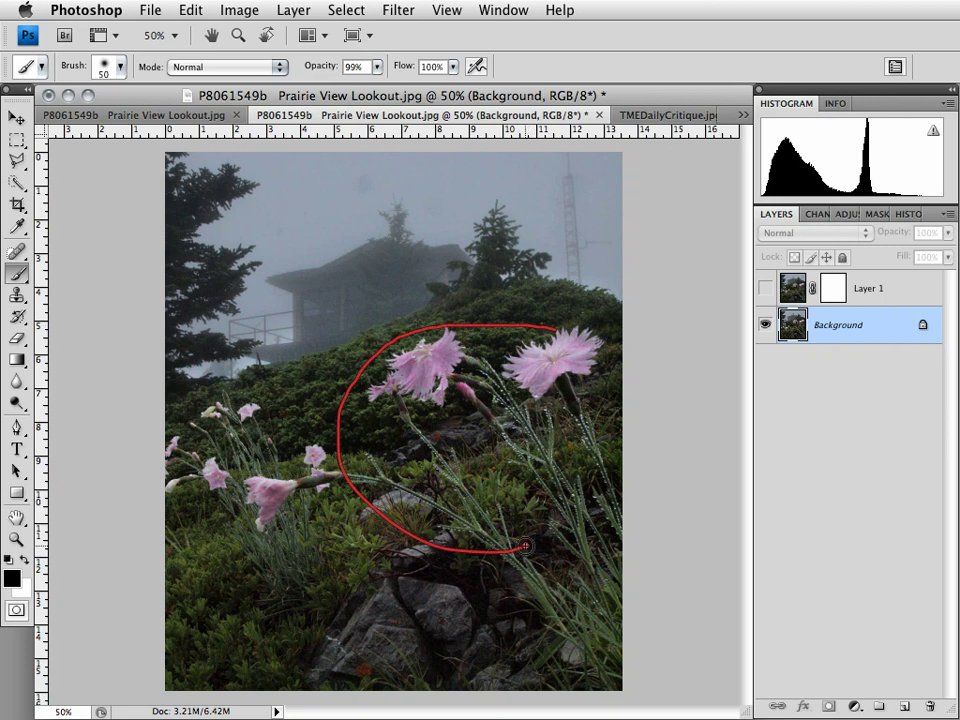
pyautogui.hotkey('ctrl', 'z')
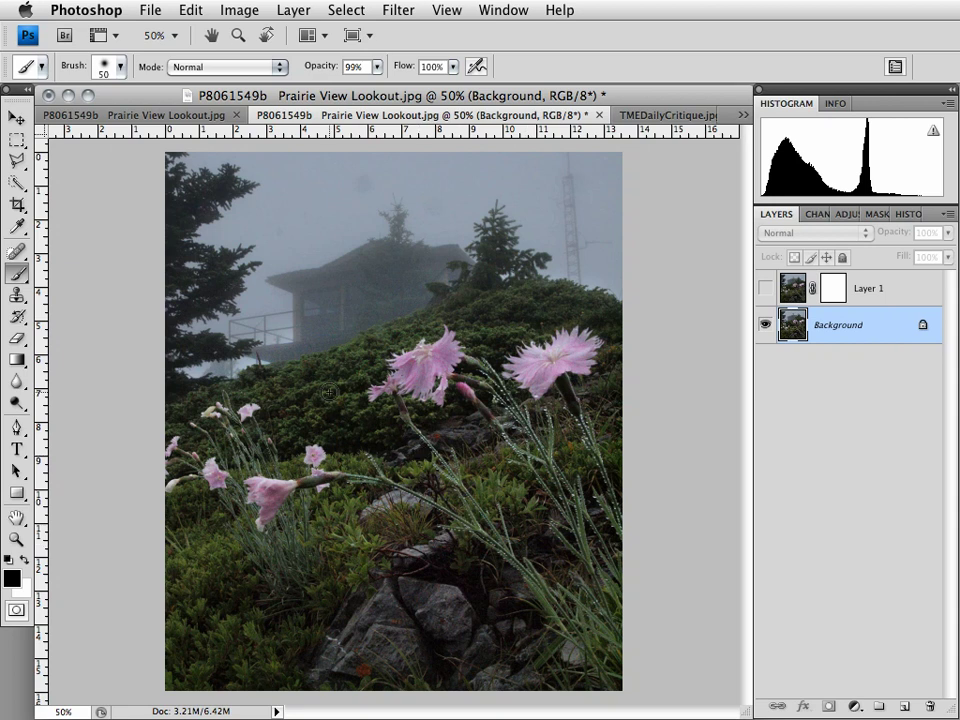
# Step: Frame the foreground flowers with a red rectangle, sweep curves through the blossoms, and clear all the marks
pyautogui.moveTo(184, 333)
pyautogui.mouseDown()
pyautogui.moveTo(603, 328)
pyautogui.moveTo(606, 585)
pyautogui.moveTo(230, 637)
pyautogui.moveTo(196, 345)
pyautogui.mouseUp()
pyautogui.moveTo(545, 503)
pyautogui.mouseDown()
pyautogui.moveTo(178, 431)
pyautogui.moveTo(578, 360)
pyautogui.moveTo(338, 500)
pyautogui.mouseUp()
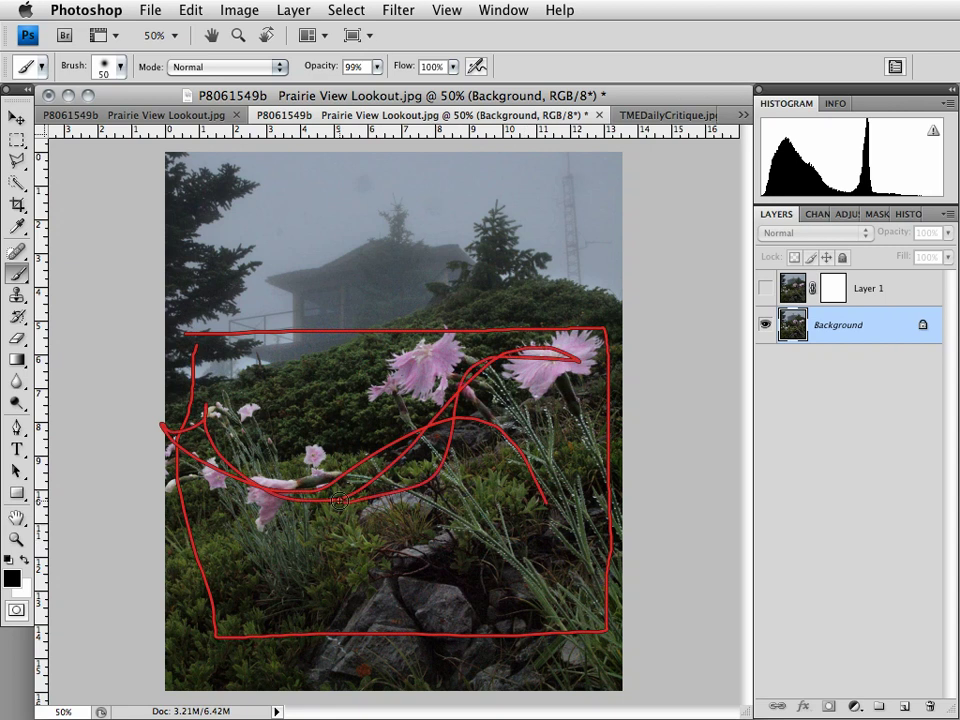
pyautogui.press('F12')
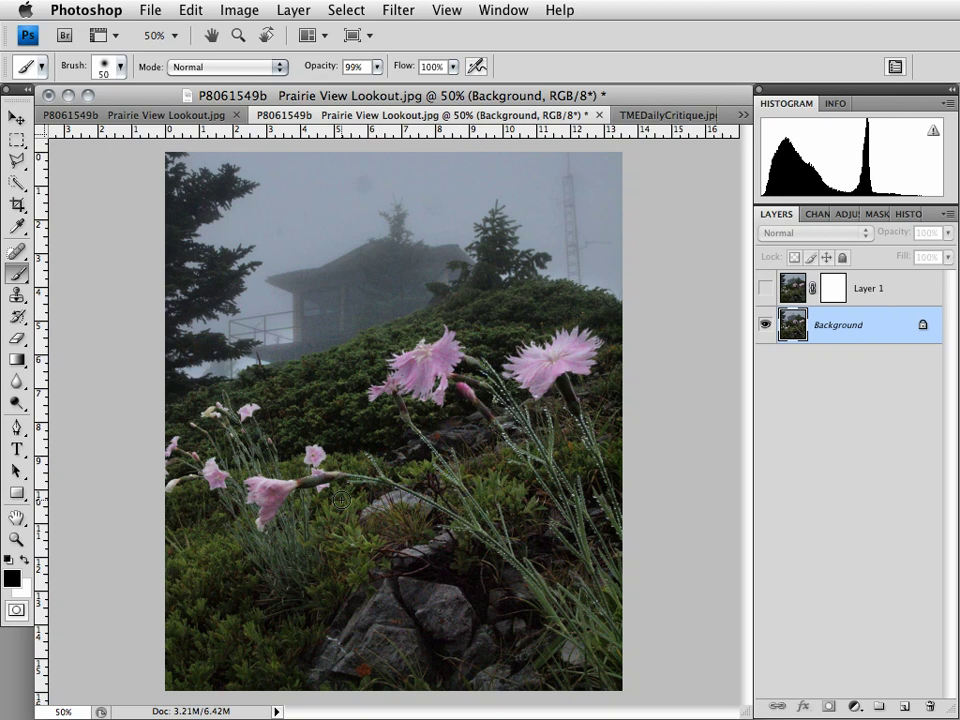
# Step: Draw red arcs around the lookout roof and the middle pink flower, plus strokes over the lookout and the slope below
pyautogui.click(384, 453)
pyautogui.moveTo(337, 252)
pyautogui.mouseDown()
pyautogui.moveTo(284, 276)
pyautogui.moveTo(283, 291)
pyautogui.mouseUp()
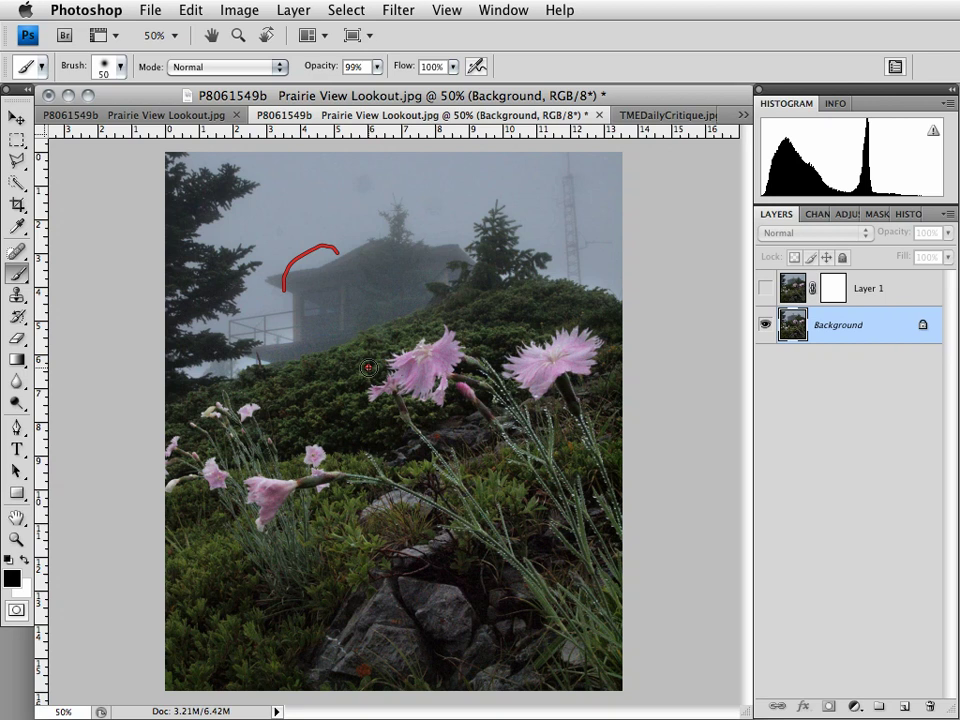
pyautogui.moveTo(487, 330); pyautogui.dragTo(364, 398)
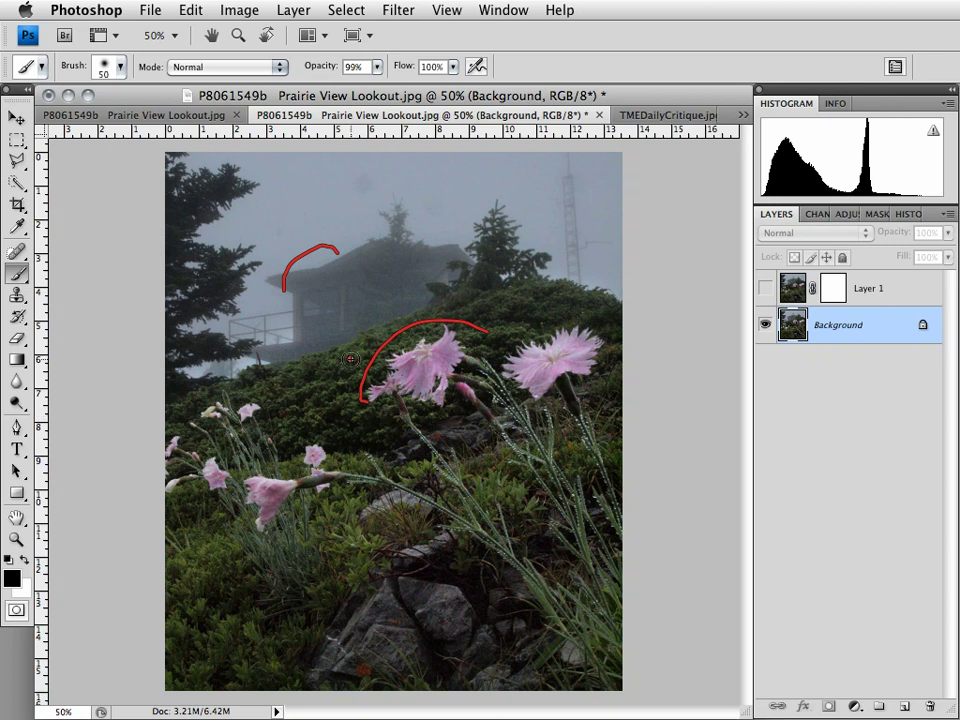
pyautogui.moveTo(379, 284); pyautogui.dragTo(323, 336)
pyautogui.moveTo(349, 288)
pyautogui.mouseDown()
pyautogui.moveTo(357, 297)
pyautogui.moveTo(346, 319)
pyautogui.mouseUp()
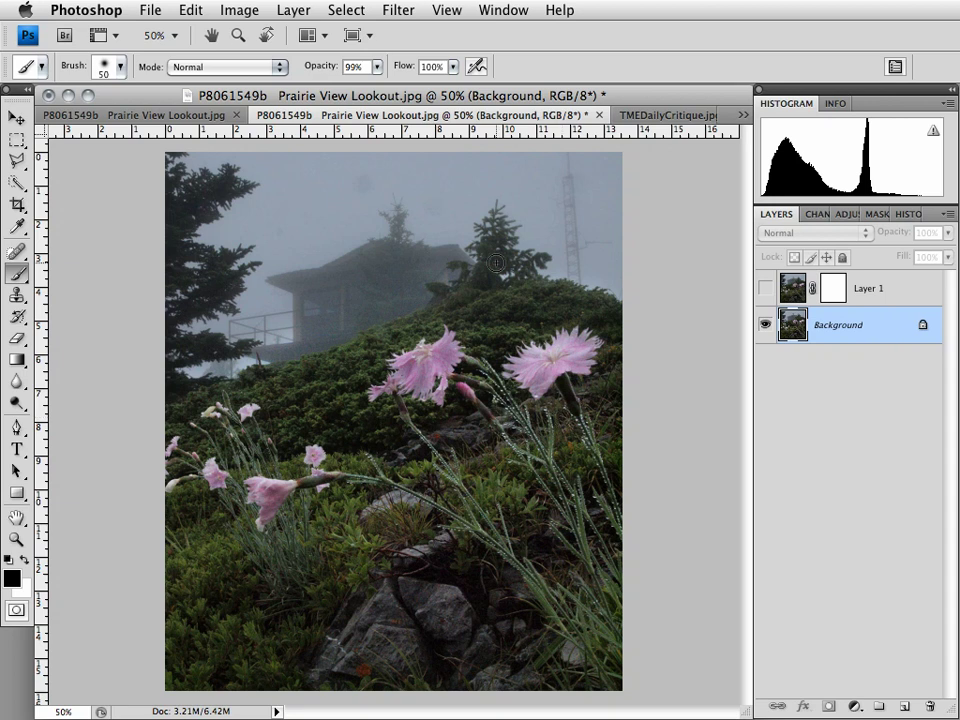
# Step: Draw red arcs from the small evergreen over the lookout roof and undo the marks
pyautogui.click(488, 228)
pyautogui.moveTo(492, 227); pyautogui.dragTo(403, 174)
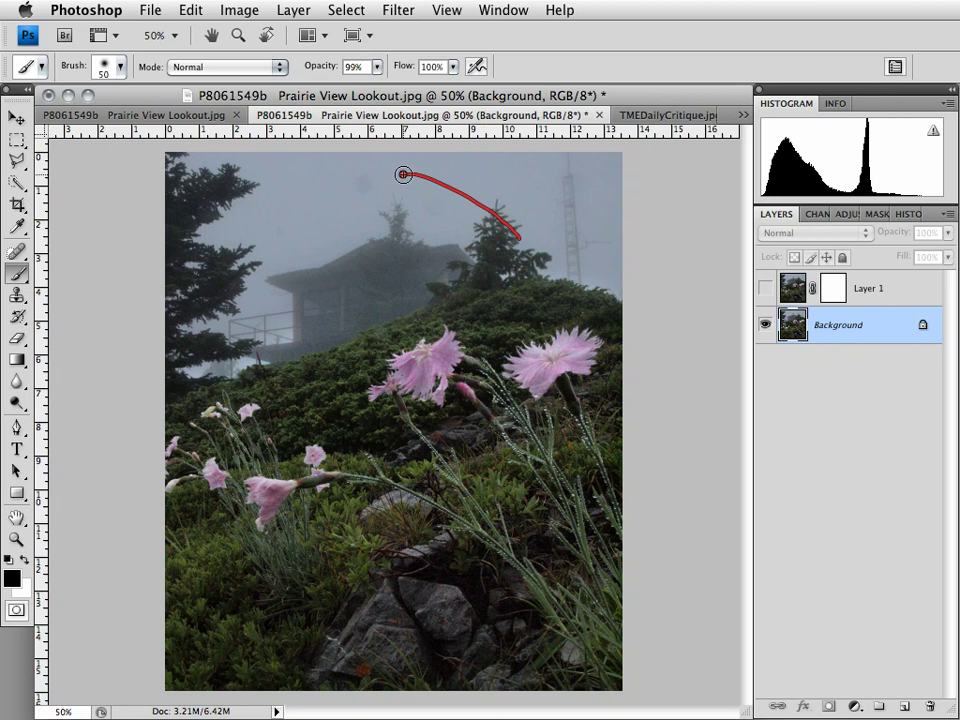
pyautogui.moveTo(513, 262)
pyautogui.mouseDown()
pyautogui.moveTo(433, 198)
pyautogui.moveTo(580, 214)
pyautogui.moveTo(290, 240)
pyautogui.mouseUp()
pyautogui.hotkey('ctrl', 'z')
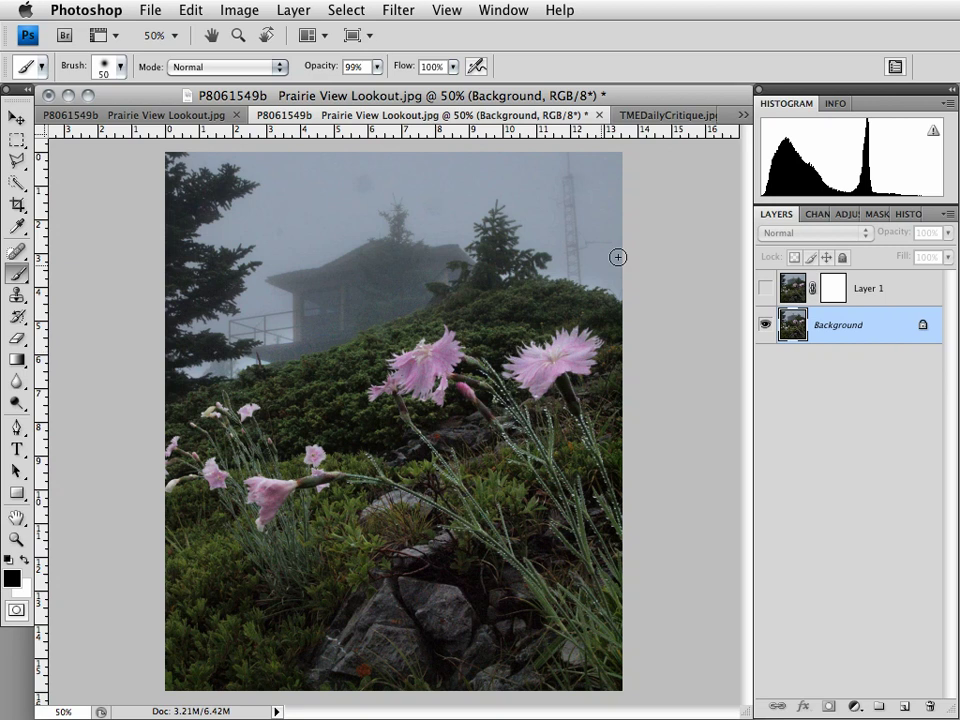
# Step: Switch to the open TMEDailyCritique.jpg document
pyautogui.click(660, 118)
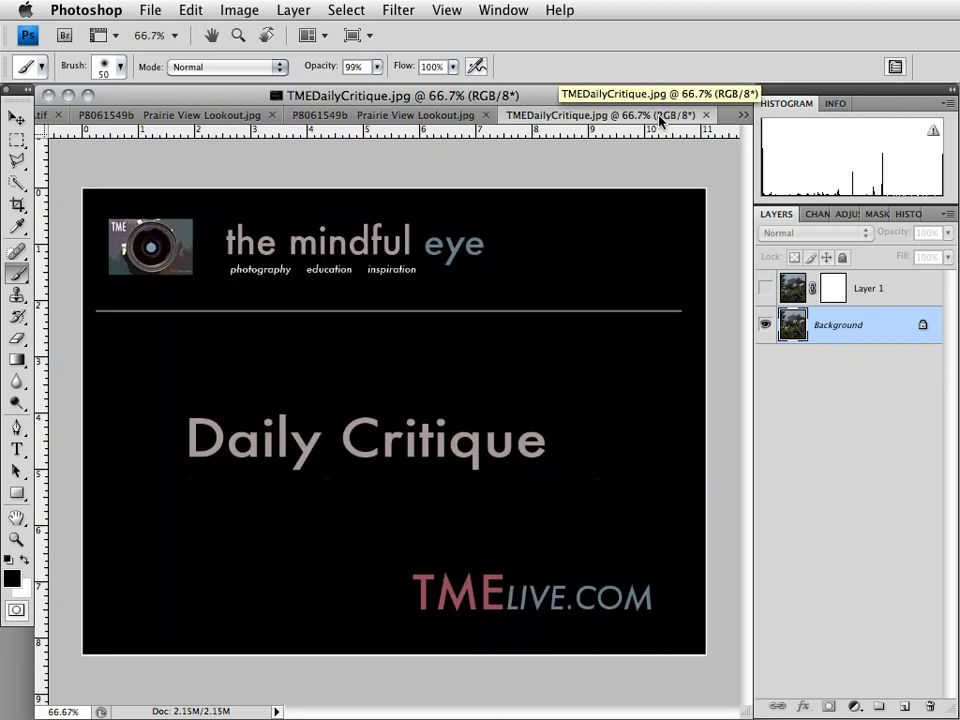